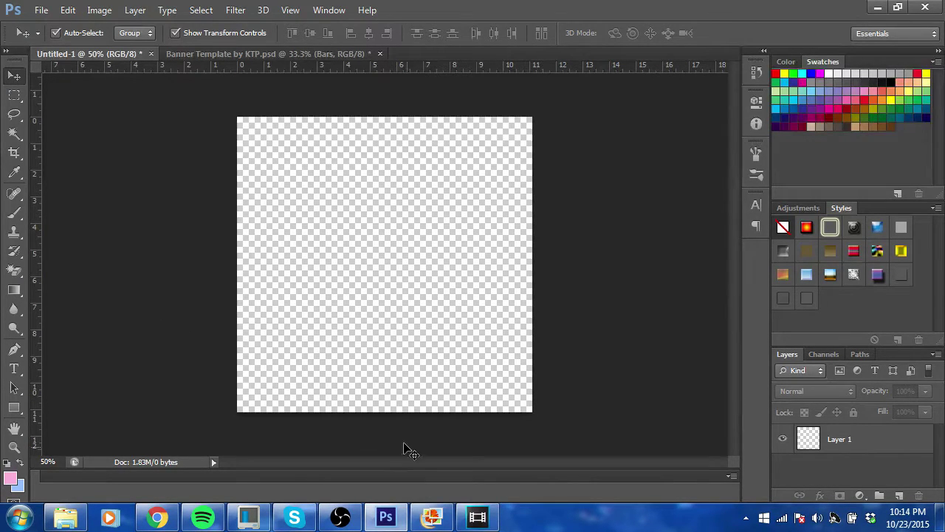
Bring the twitter-header-2 triangle reference banner to the front in Photo Gallery.
left_click(435, 516)
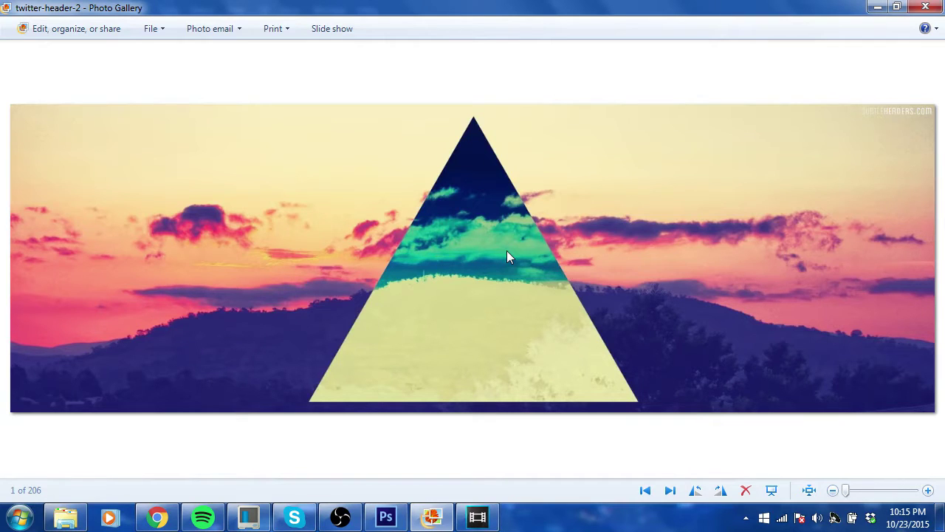
Switch back to Photoshop's blank transparent Untitled-1 document.
left_click(386, 516)
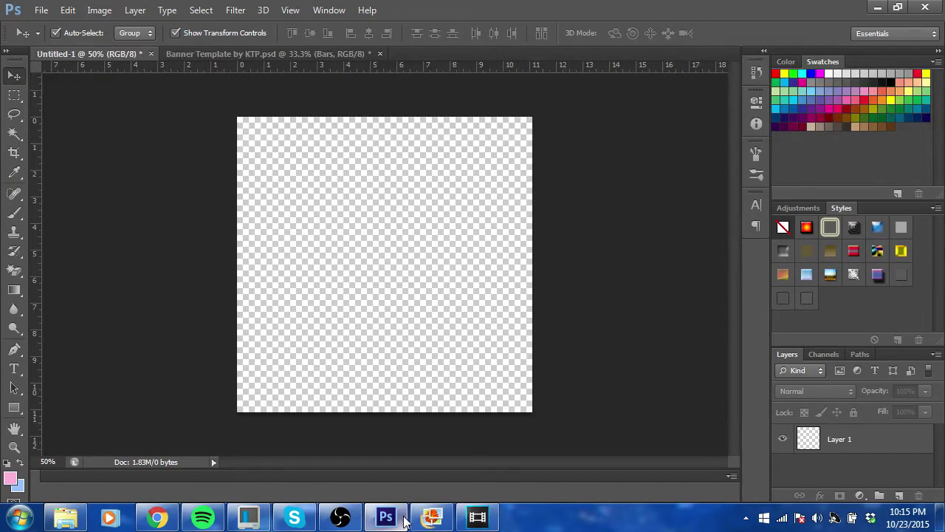
Place the 'mountain' image from Pictures > zarr into Untitled-1.
left_click(42, 10)
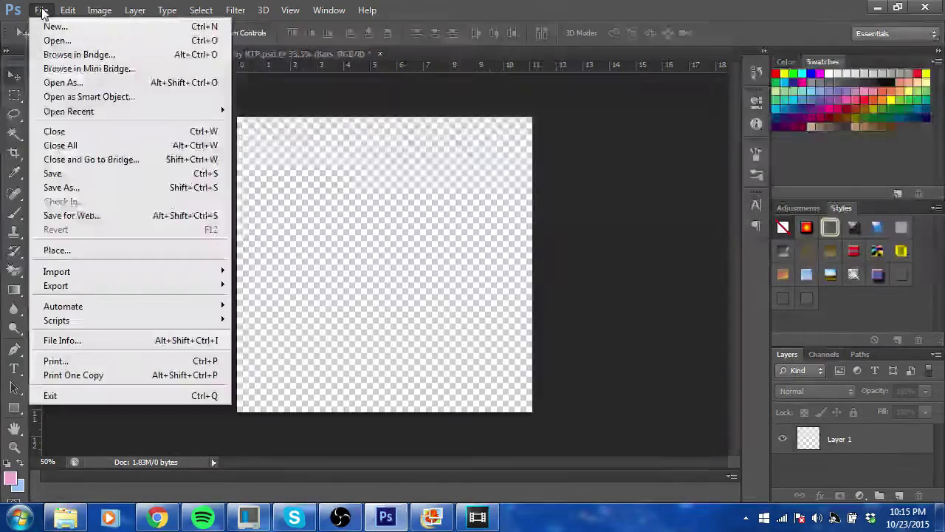
key("l")
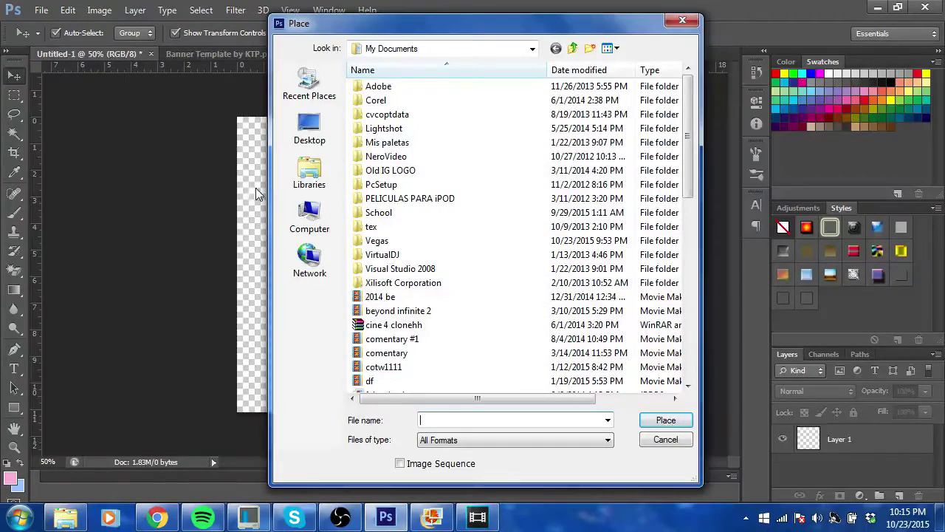
left_click(309, 177)
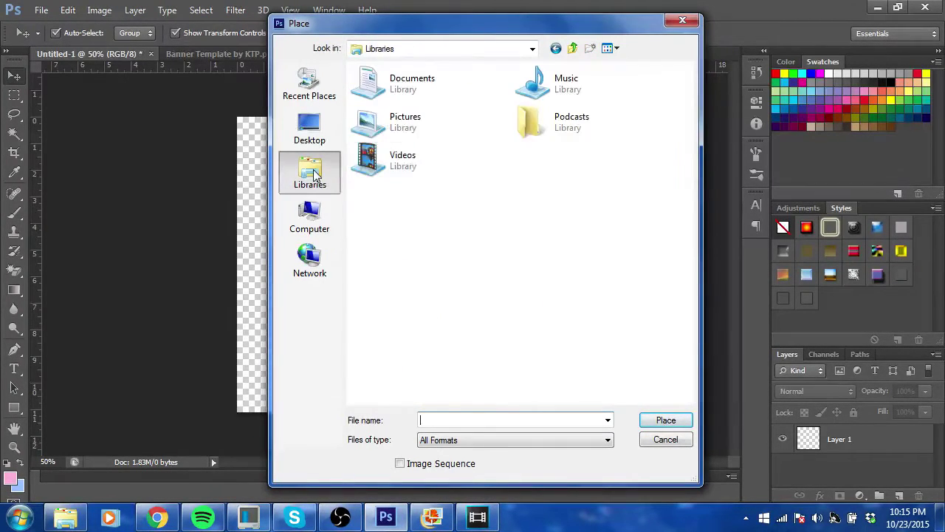
double_click(445, 131)
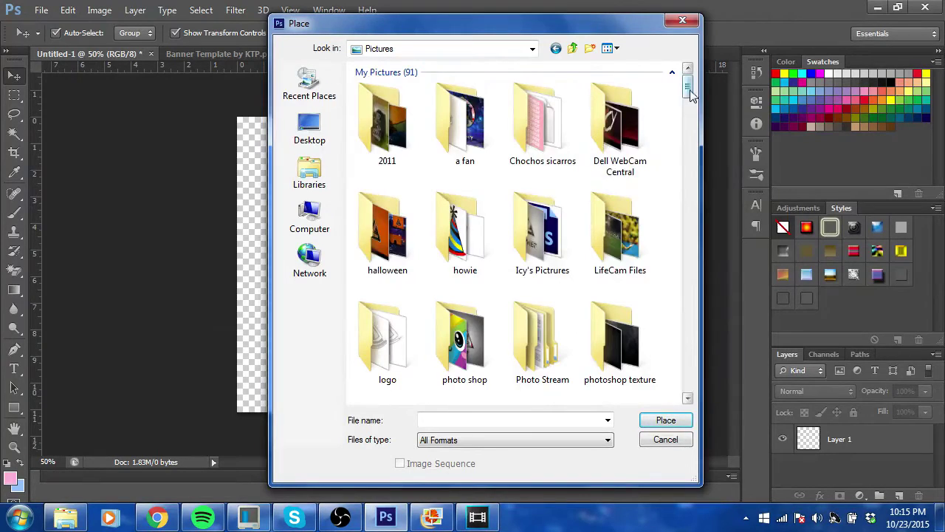
left_click_drag(690, 92, 692, 119)
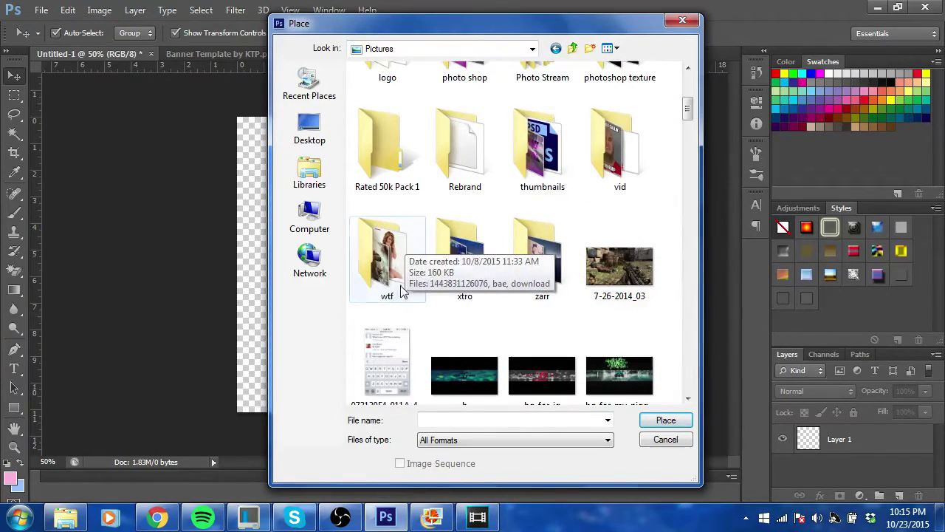
double_click(557, 279)
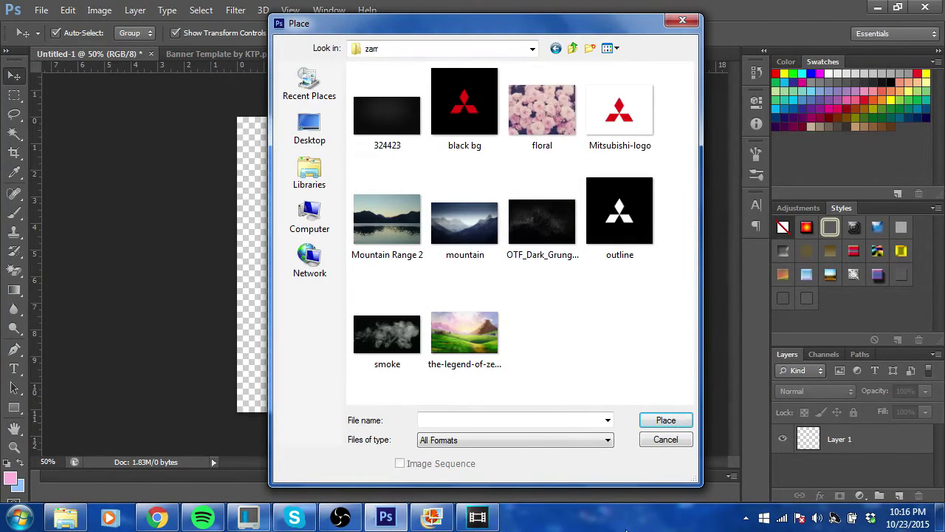
left_click(455, 261)
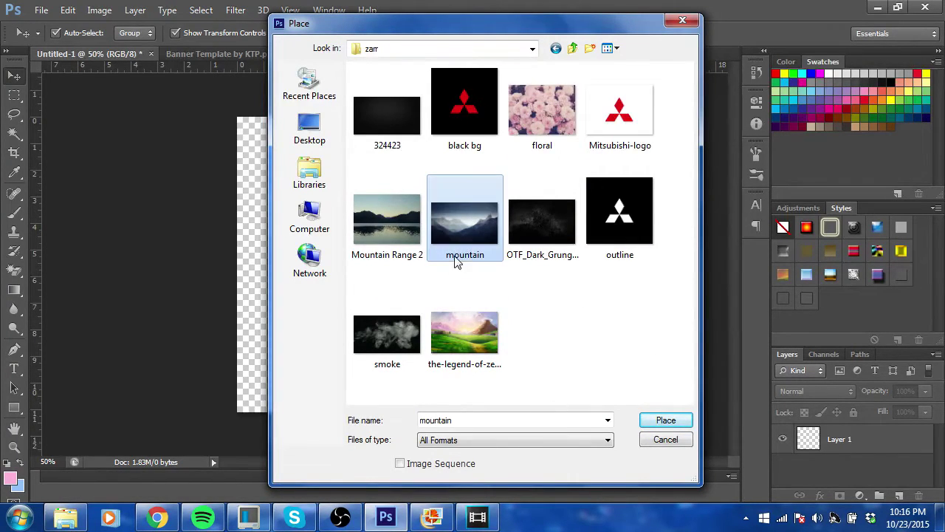
left_click(667, 420)
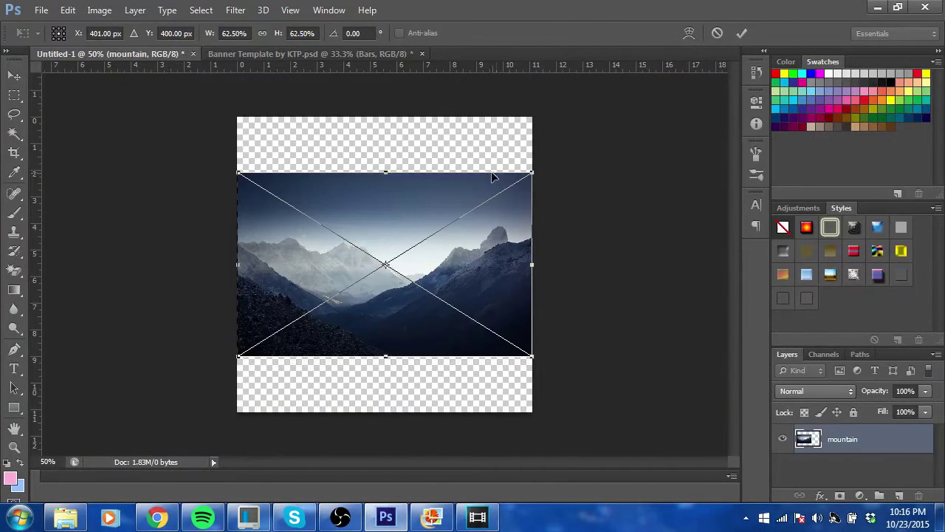
Scale the placed mountain image to about 104.5% so it covers the canvas, and commit.
left_click_drag(533, 172, 642, 106)
left_click_drag(239, 355, 155, 418)
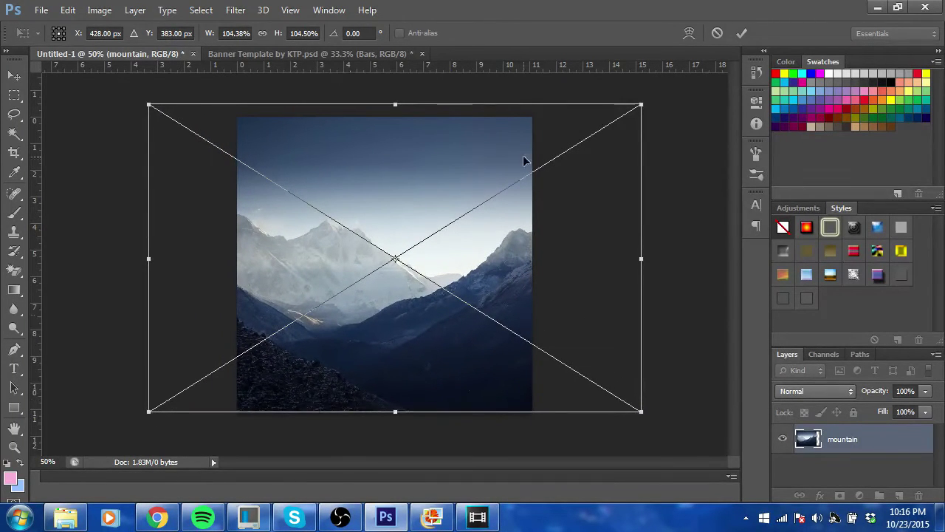
left_click(741, 33)
Duplicate the mountain layer with Ctrl+J to create mountain copy.
left_click(686, 208)
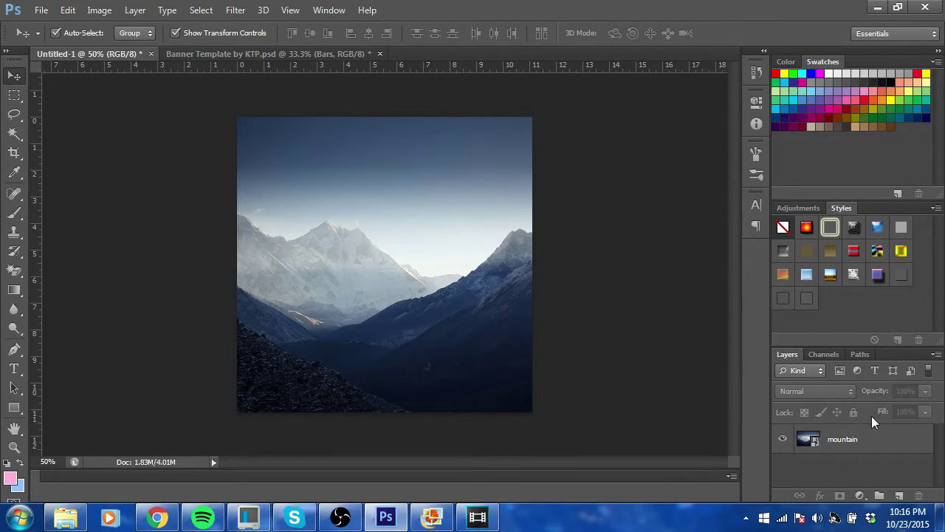
left_click(851, 440)
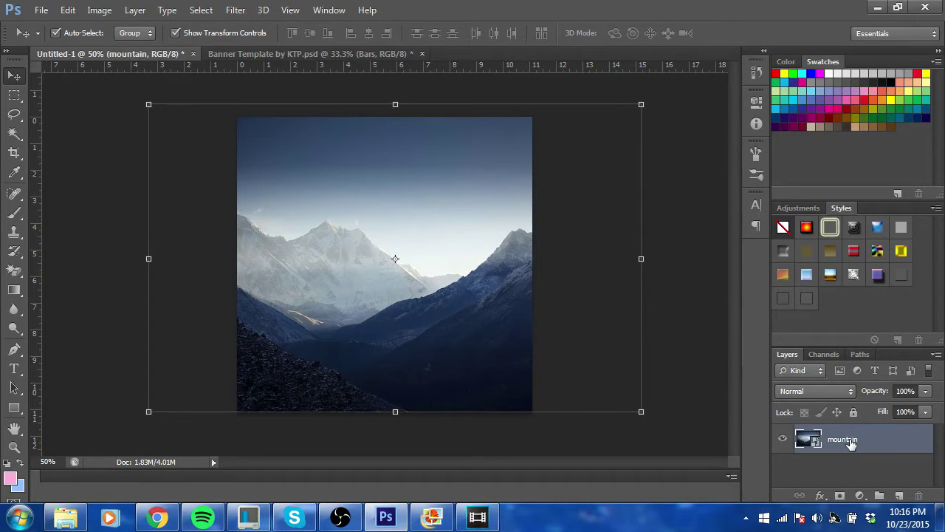
key("ctrl+j")
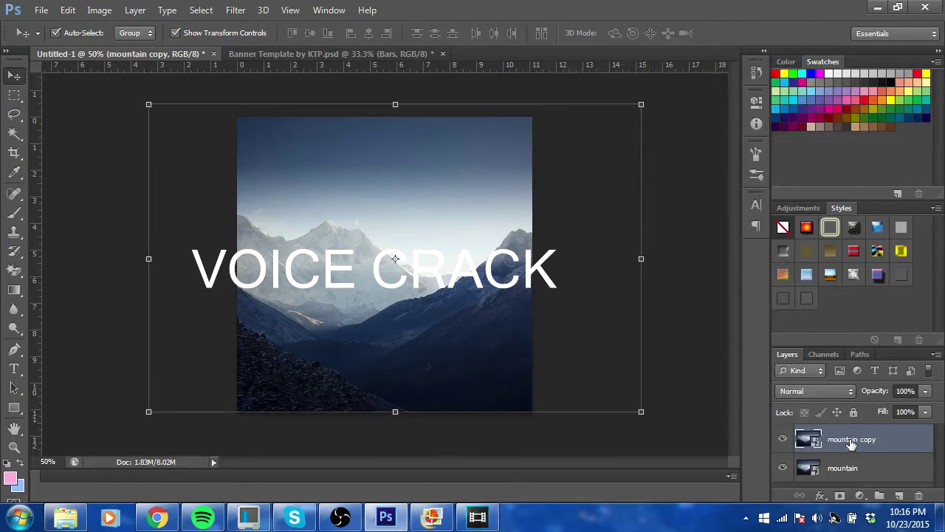
right_click(850, 441)
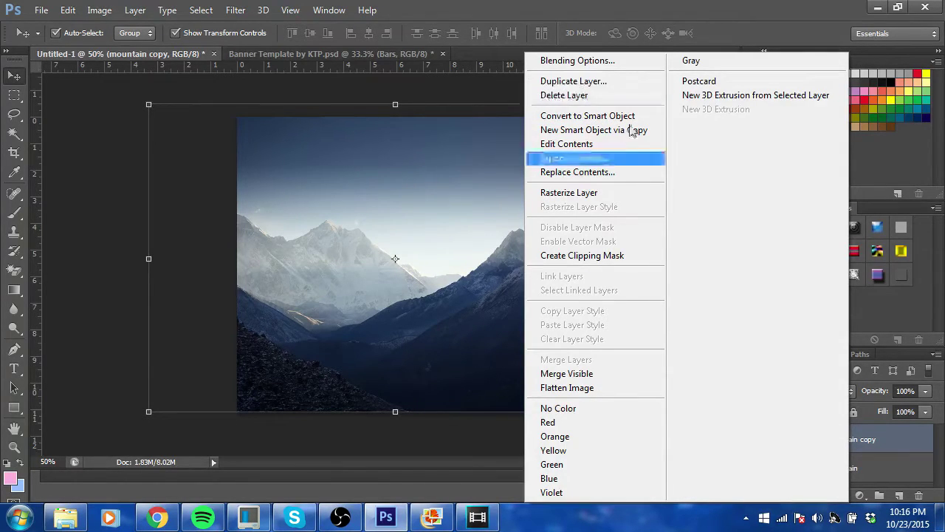
left_click(884, 448)
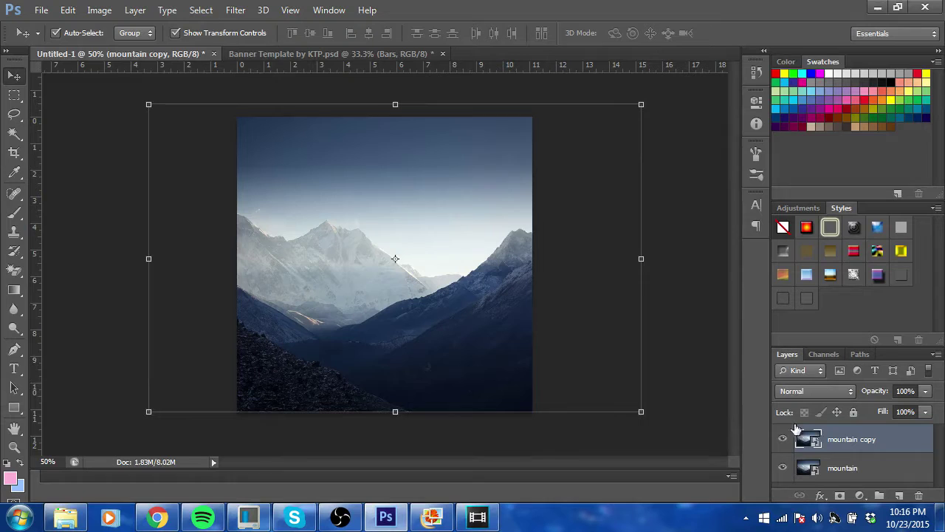
left_click(115, 10)
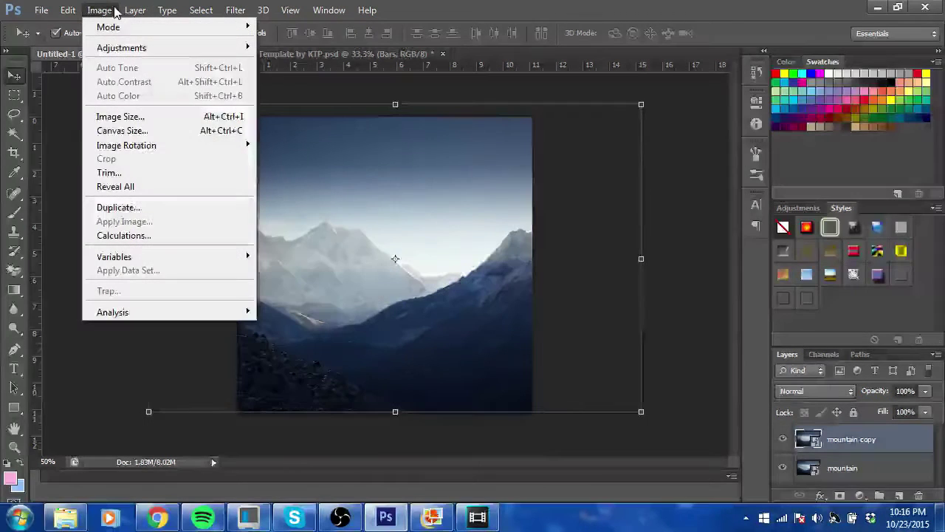
mouse_move(144, 48)
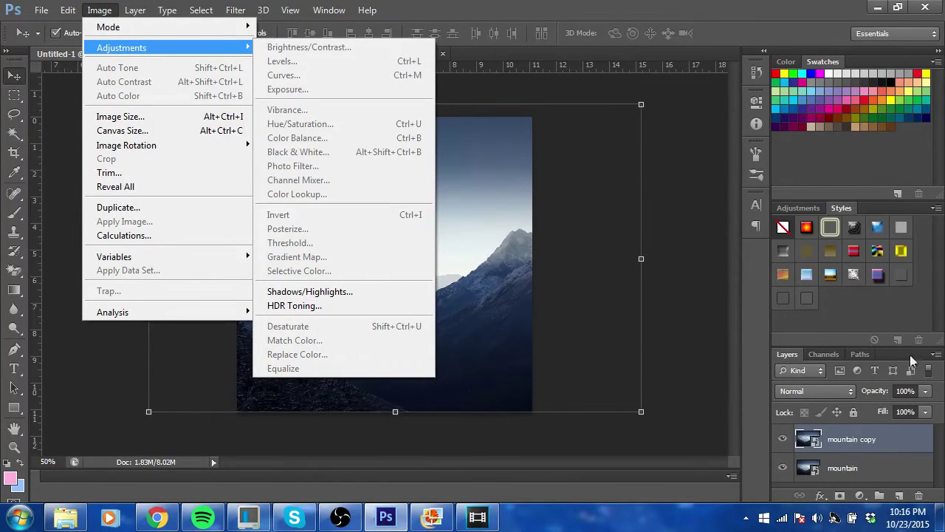
left_click(856, 436)
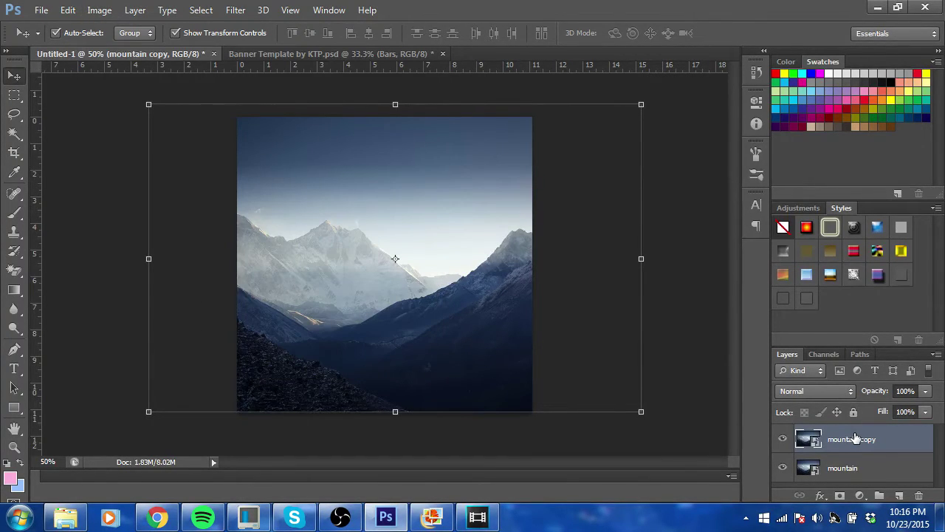
Duplicate again to make mountain copy 2, then select both copy layers.
key("ctrl+j")
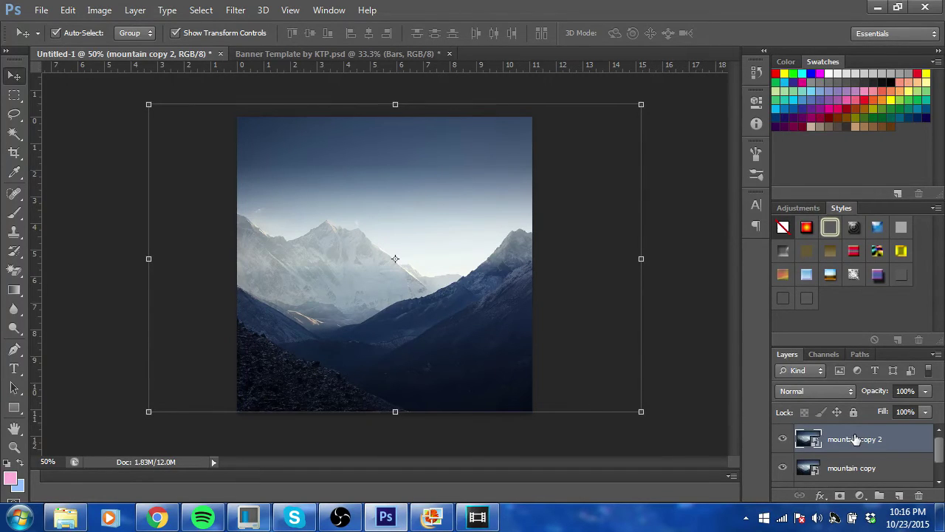
scroll(940, 461, "down", 1)
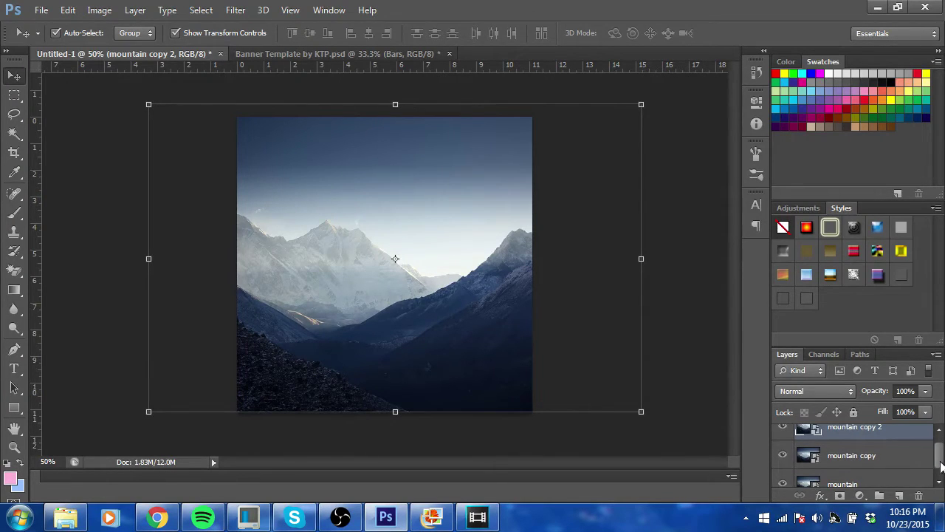
left_click(853, 456)
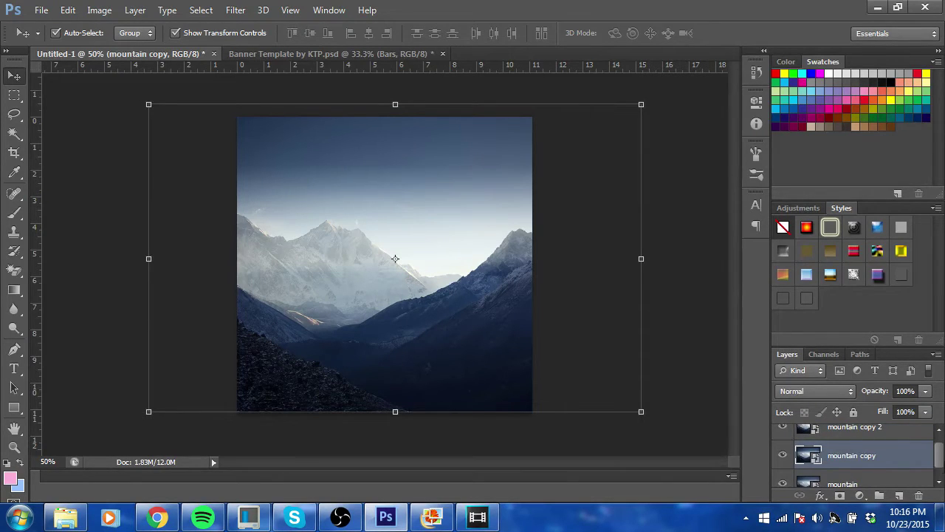
scroll(941, 461, "up", 1)
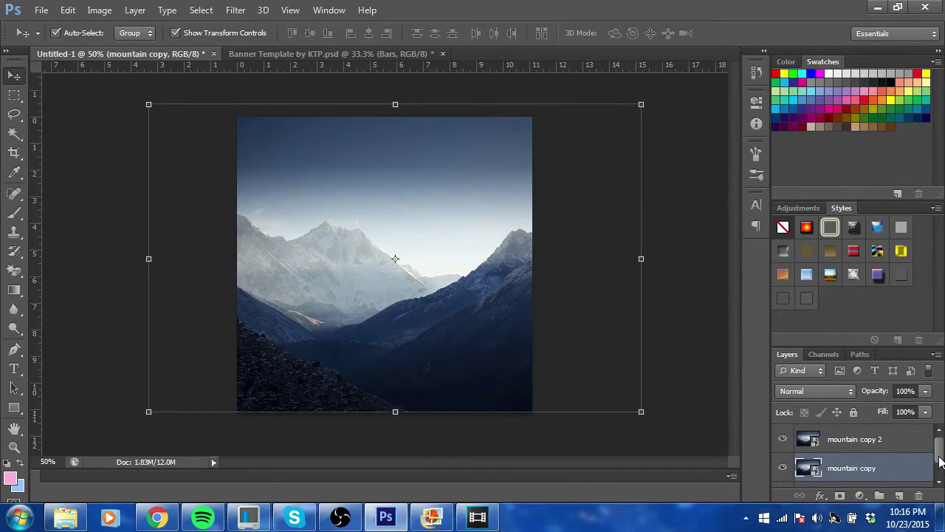
left_click(855, 441, "shift")
Merge both copies into mountain copy 2, invert it with Ctrl+I, and deselect.
right_click(855, 443)
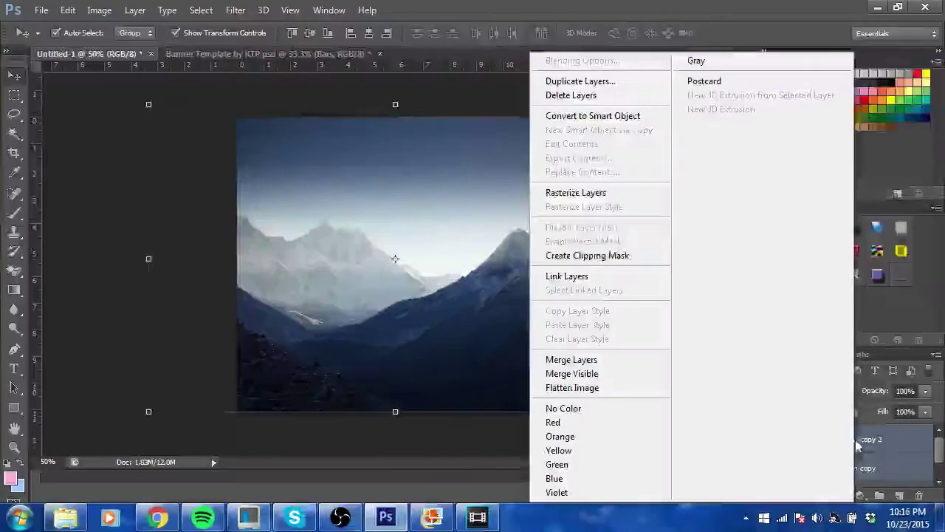
left_click(572, 361)
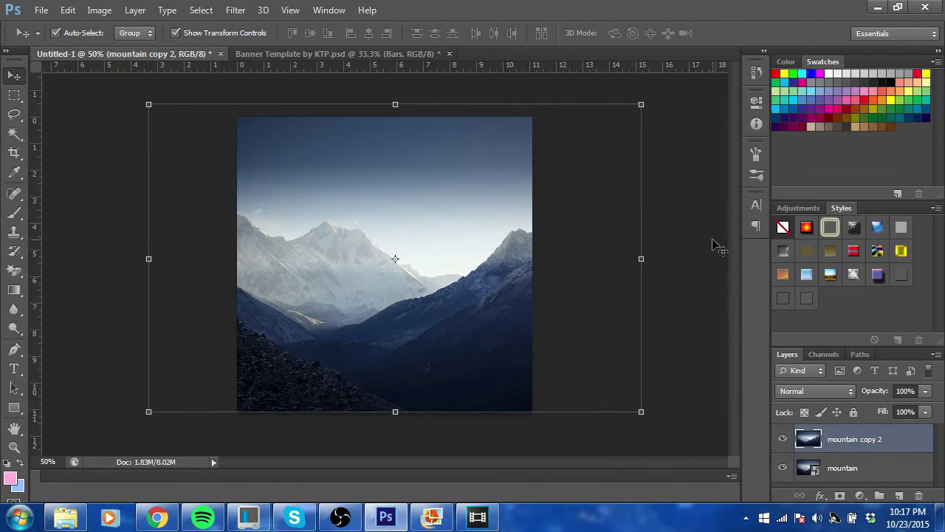
key("ctrl+i")
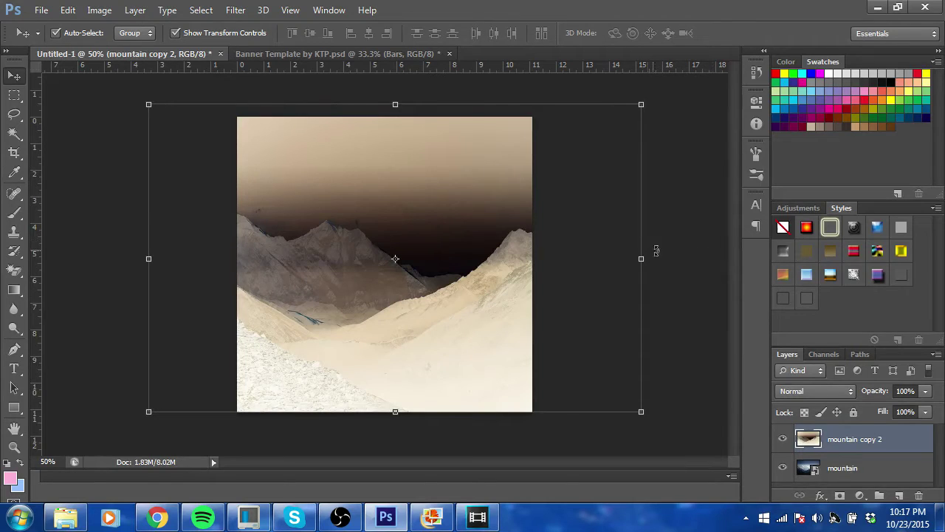
left_click(683, 284)
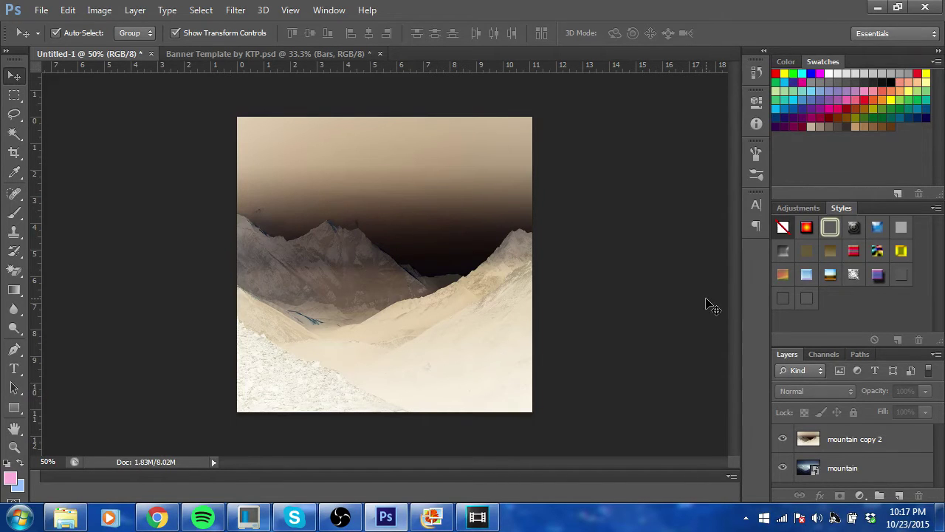
Check the reference triangle header, then return to Photoshop's File menu.
left_click(40, 8)
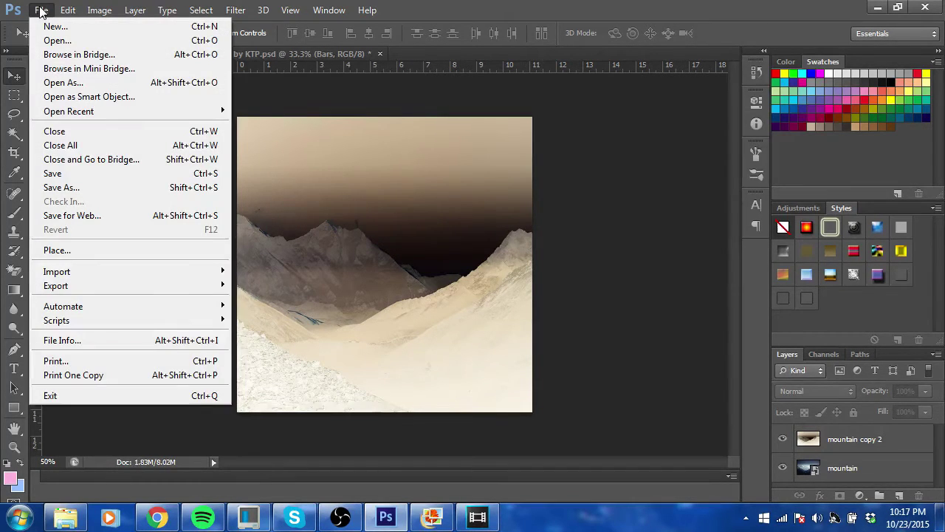
left_click(426, 519)
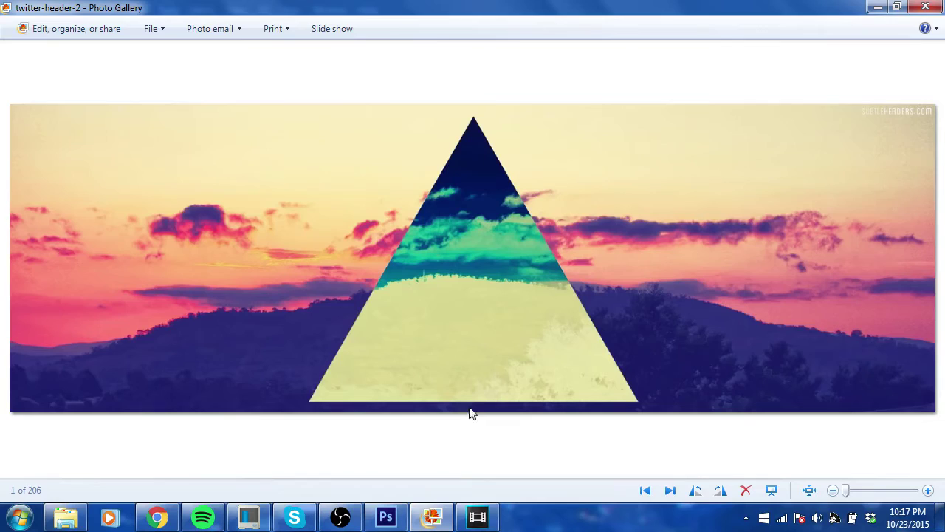
left_click(440, 522)
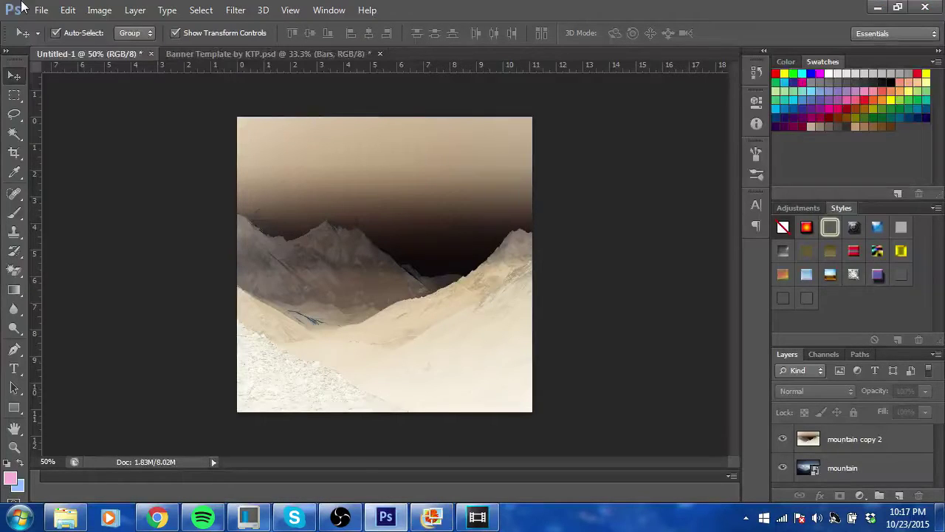
left_click(40, 10)
mouse_move(68, 10)
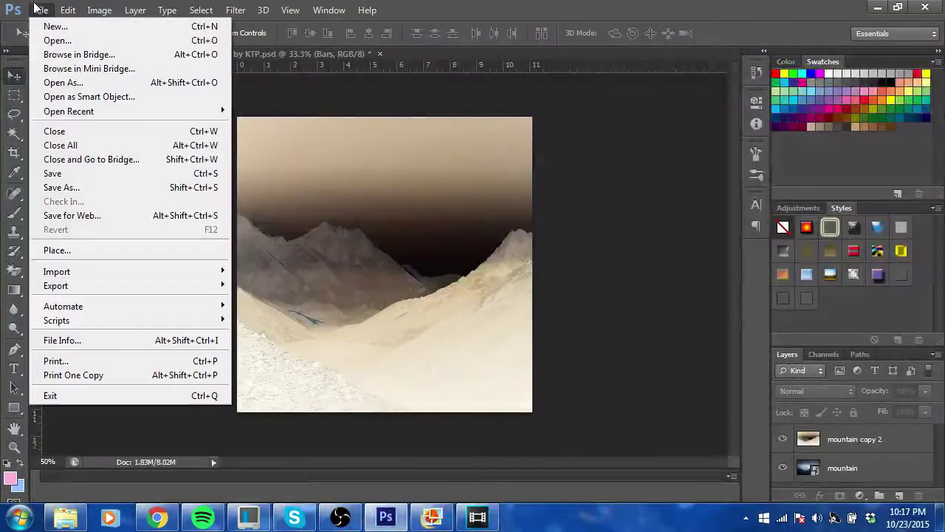
Place the IG Logo 2015 file from Libraries > Documents into the image.
left_click(57, 253)
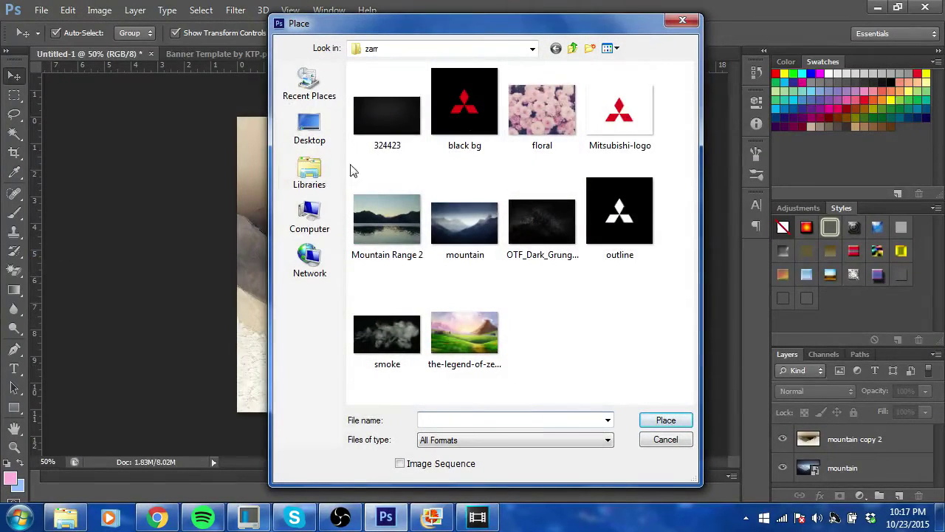
left_click(307, 168)
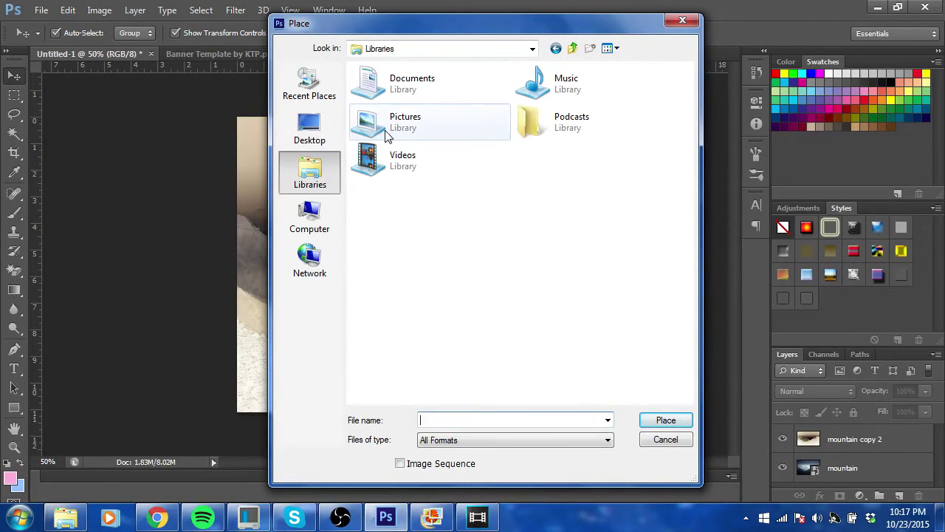
double_click(377, 92)
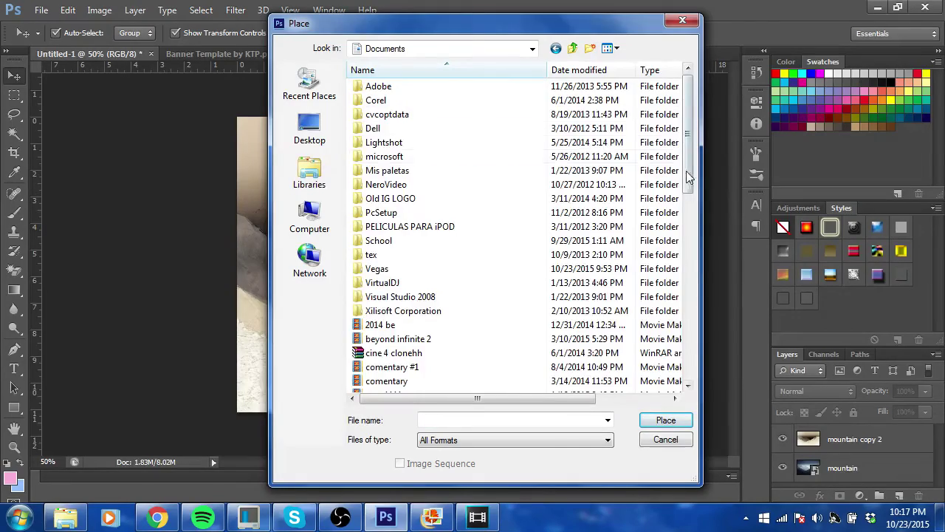
left_click_drag(686, 177, 641, 255)
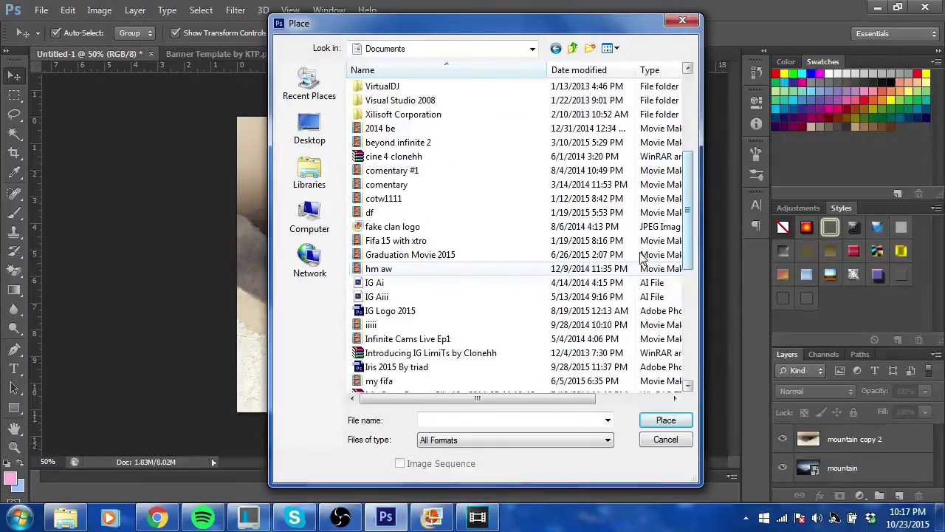
left_click(411, 312)
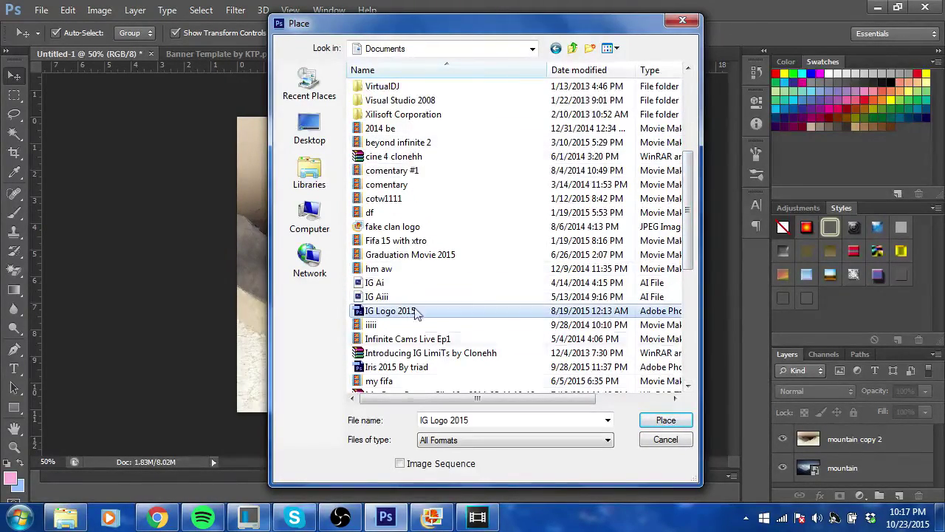
left_click(667, 420)
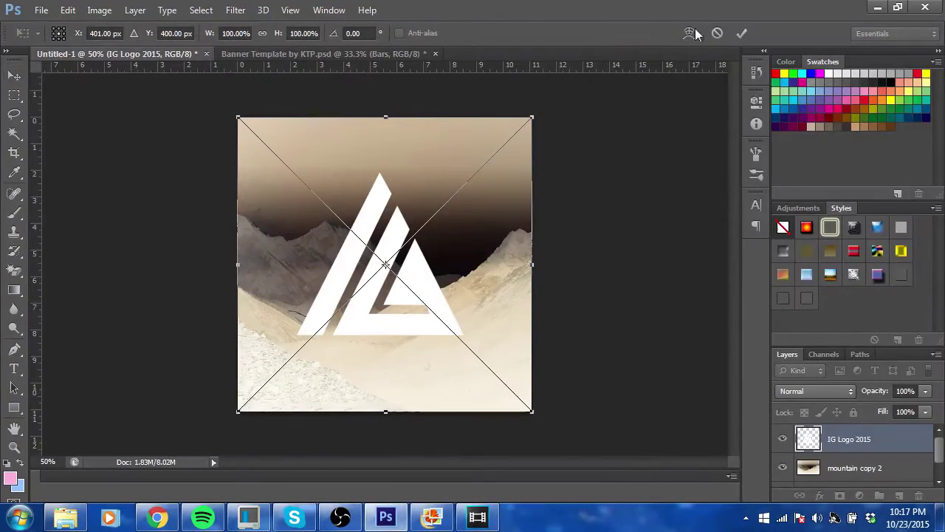
Commit the IG Logo 2015 placement at its original size and deselect.
left_click(741, 33)
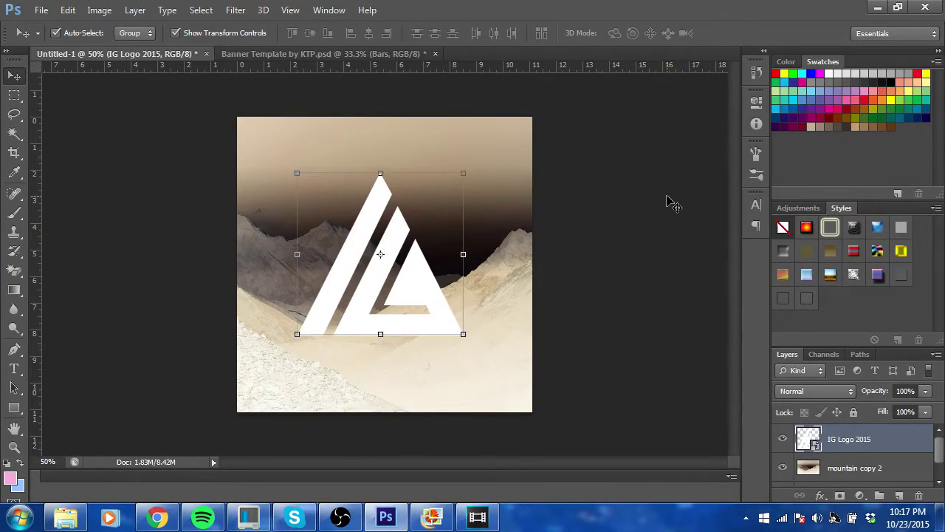
left_click(673, 206)
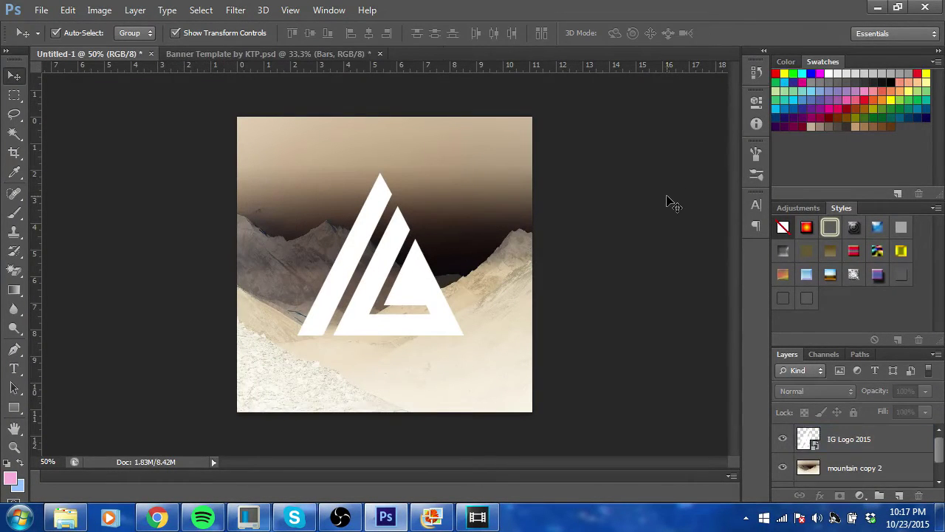
Move mountain copy 2 above IG Logo 2015 and make it a clipping mask.
left_click(865, 471)
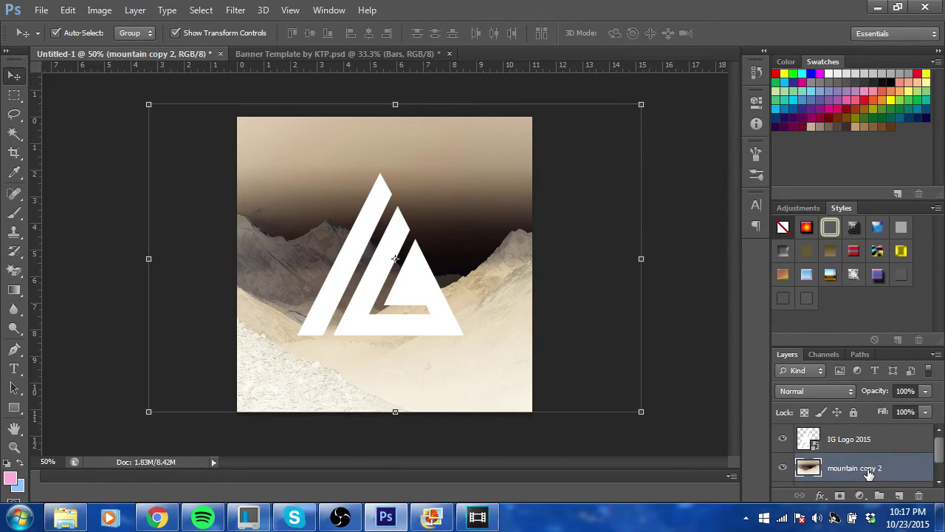
left_click_drag(870, 474, 871, 439)
right_click(863, 440)
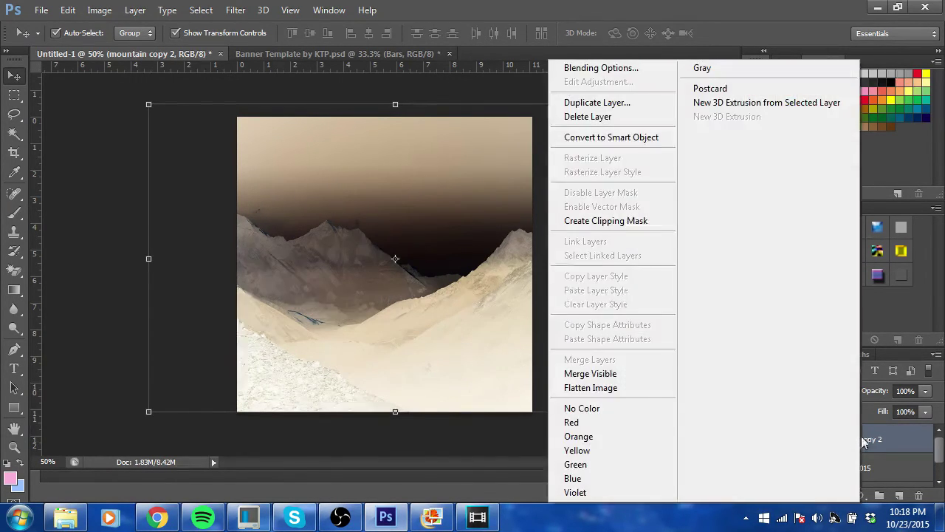
left_click(617, 221)
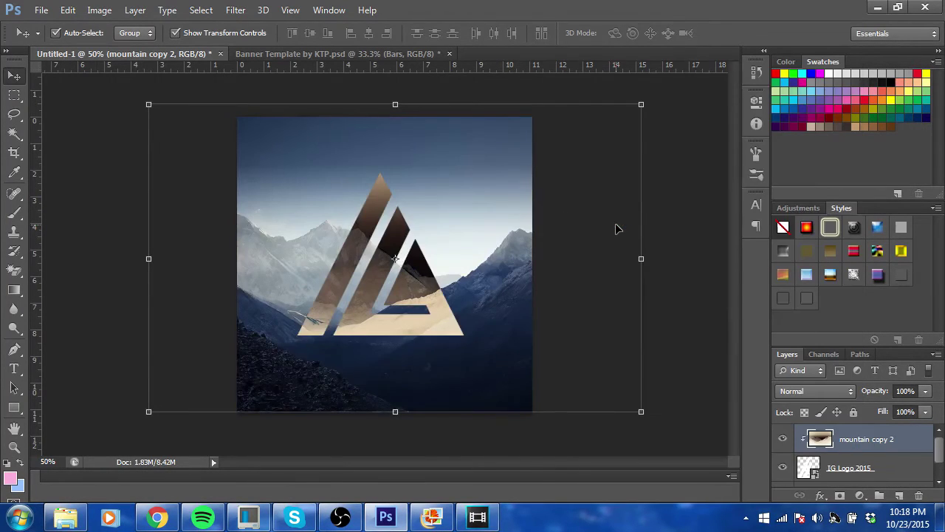
left_click(694, 256)
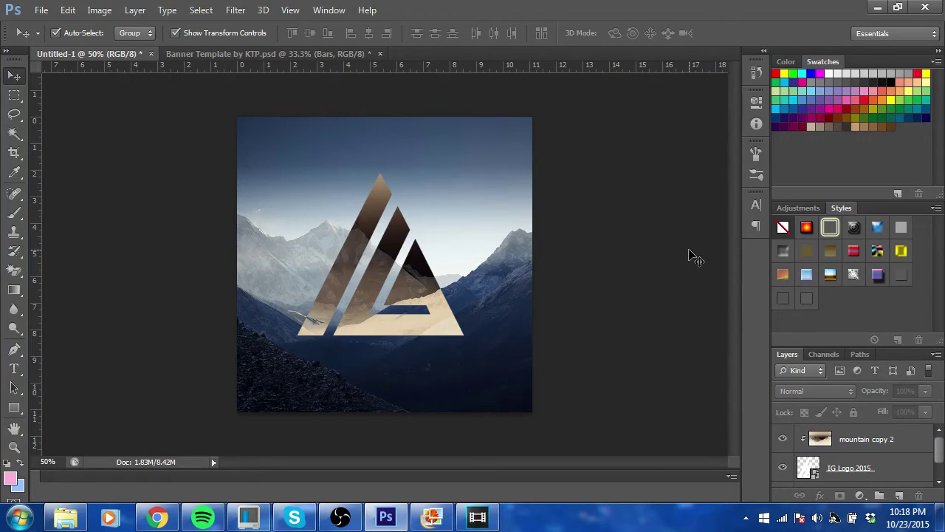
Scale mountain copy 2 to about 70.66%, nudge it inside the triangle, then view the reference.
left_click(406, 277)
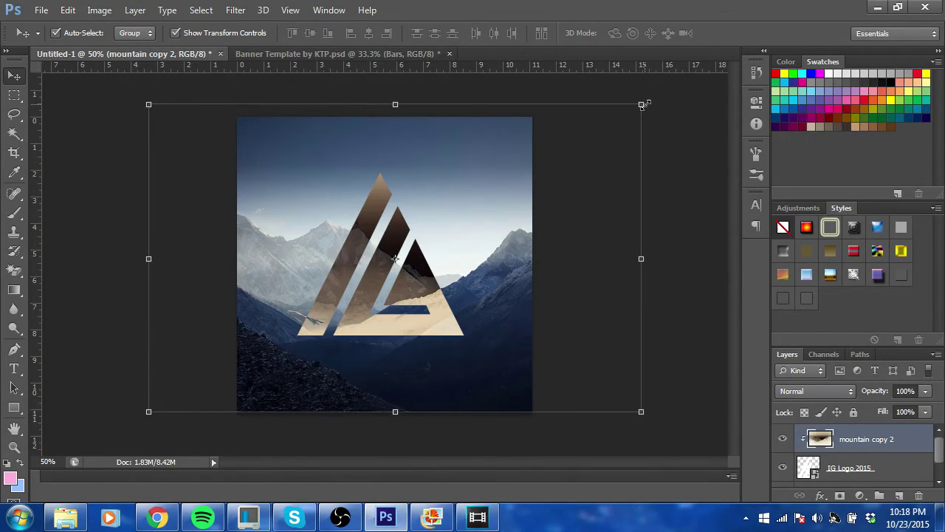
left_click_drag(641, 104, 514, 220)
left_click_drag(418, 299, 440, 262)
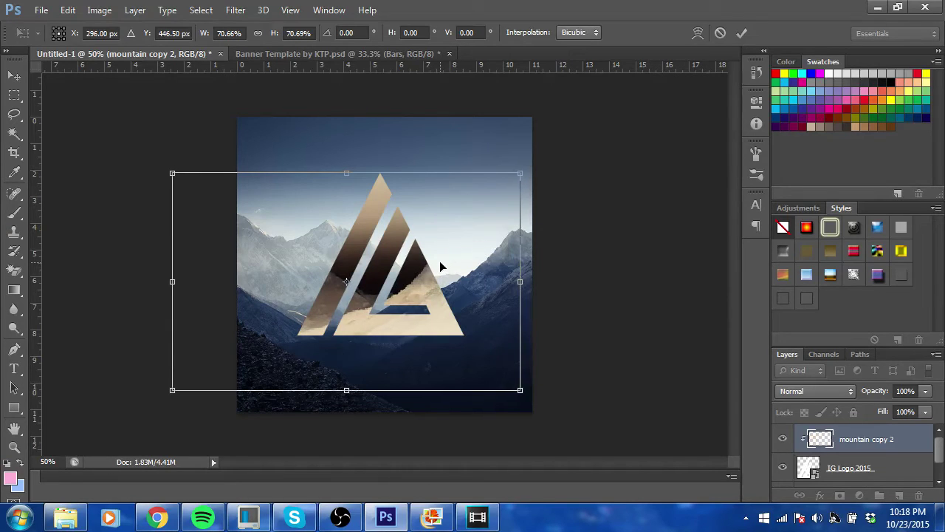
left_click(742, 32)
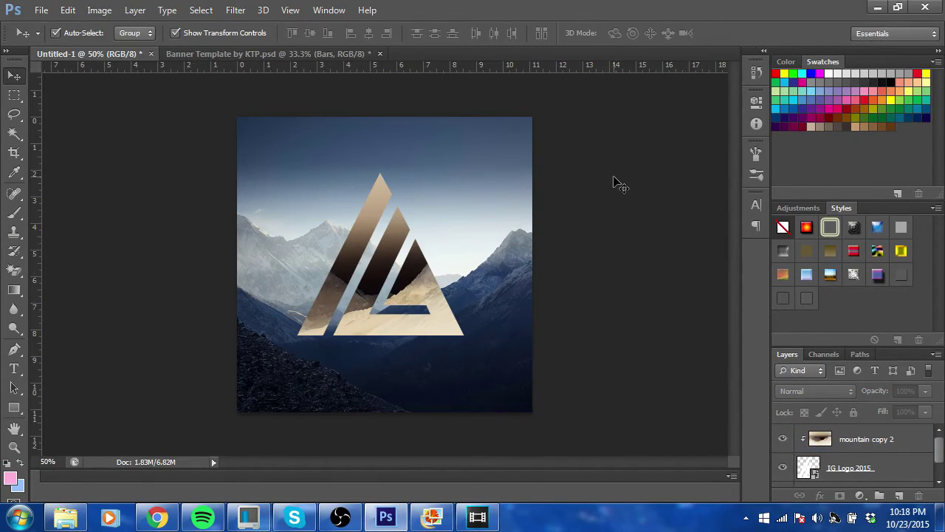
left_click_drag(427, 297, 423, 297)
left_click(432, 517)
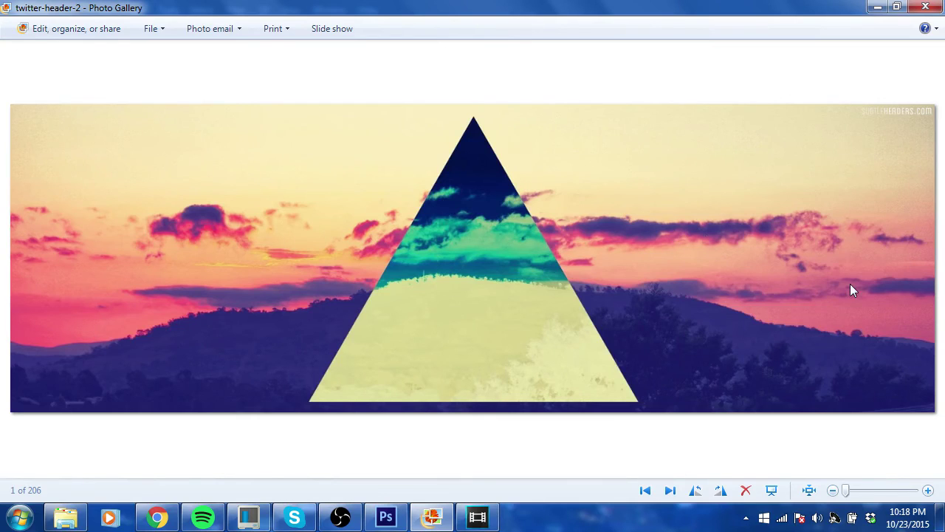
Flip between the Untitled-1 mountain composite and the Photo Gallery reference header, ending on Photoshop.
left_click(385, 516)
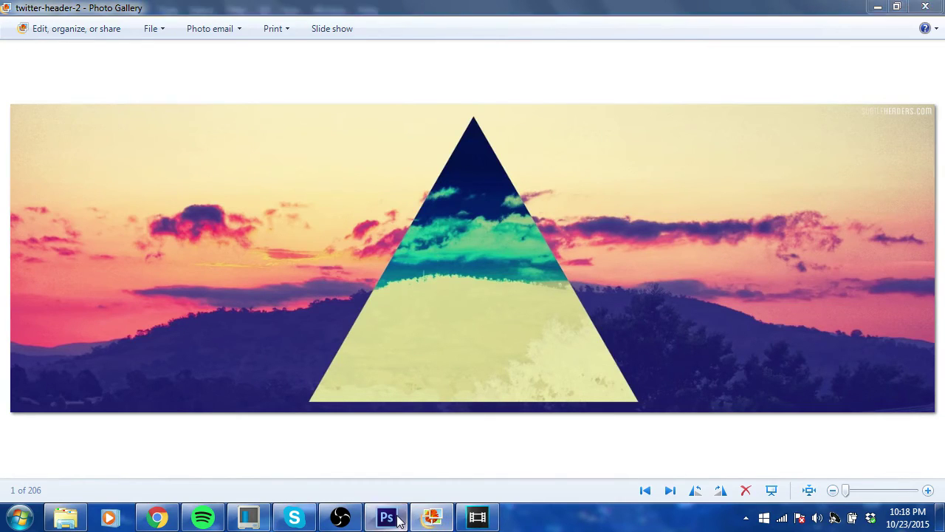
left_click(434, 519)
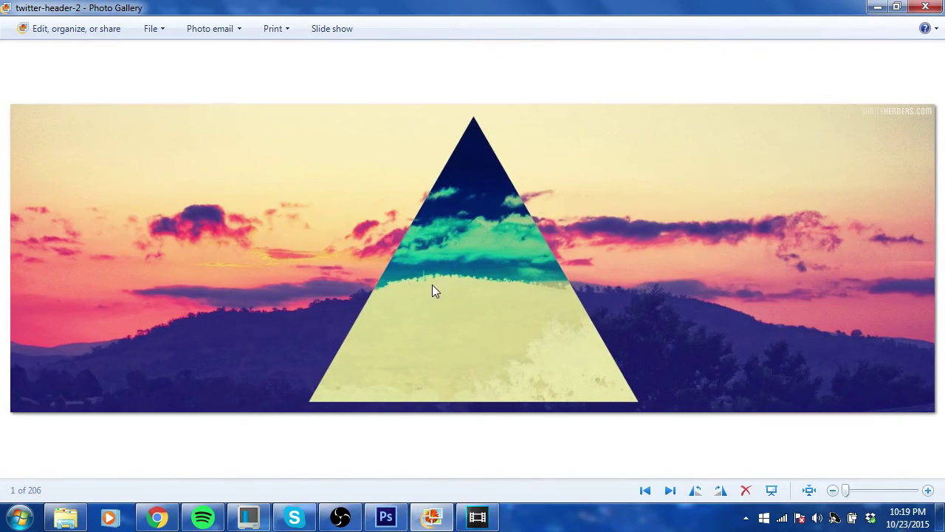
left_click(388, 517)
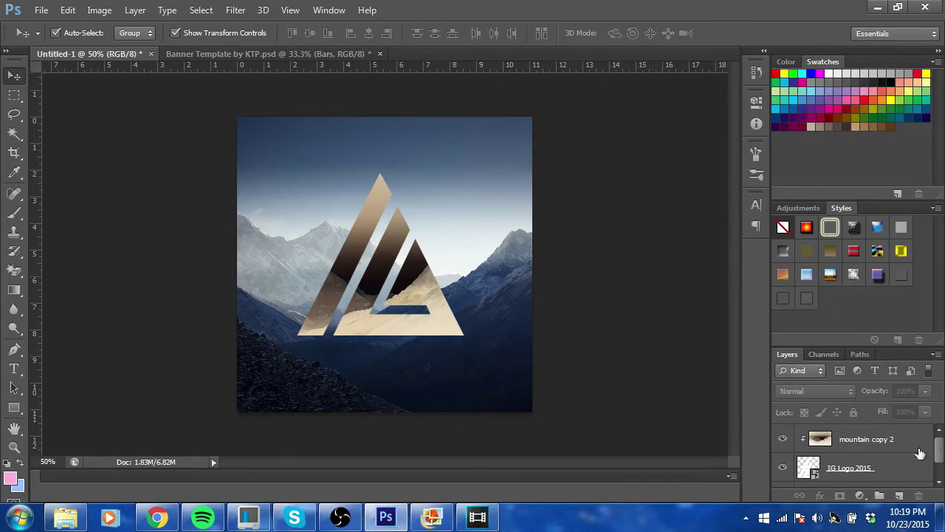
Nudge the background mountain layer about 8 px left with the Move tool, then deselect it.
scroll(939, 451, "down", 1)
scroll(939, 452, "down", 1)
scroll(939, 452, "up", 1)
left_click(486, 265)
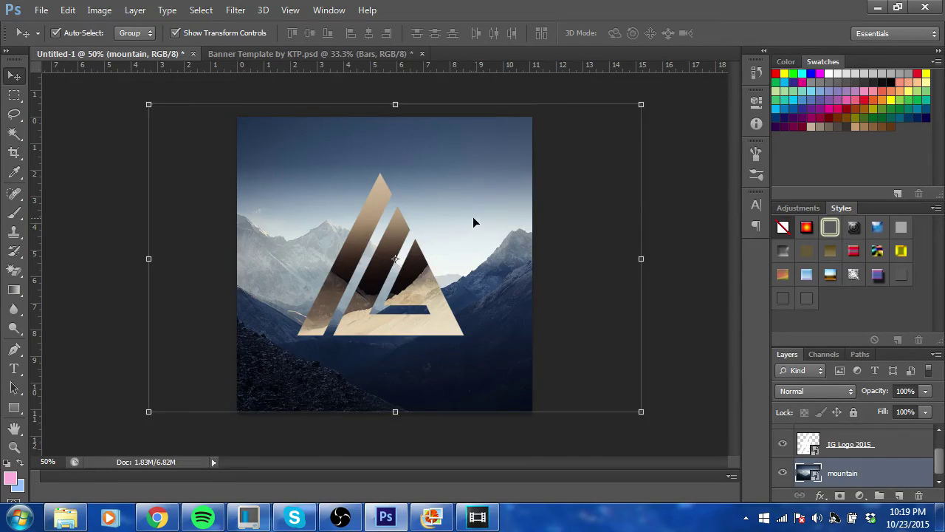
left_click_drag(473, 217, 467, 223)
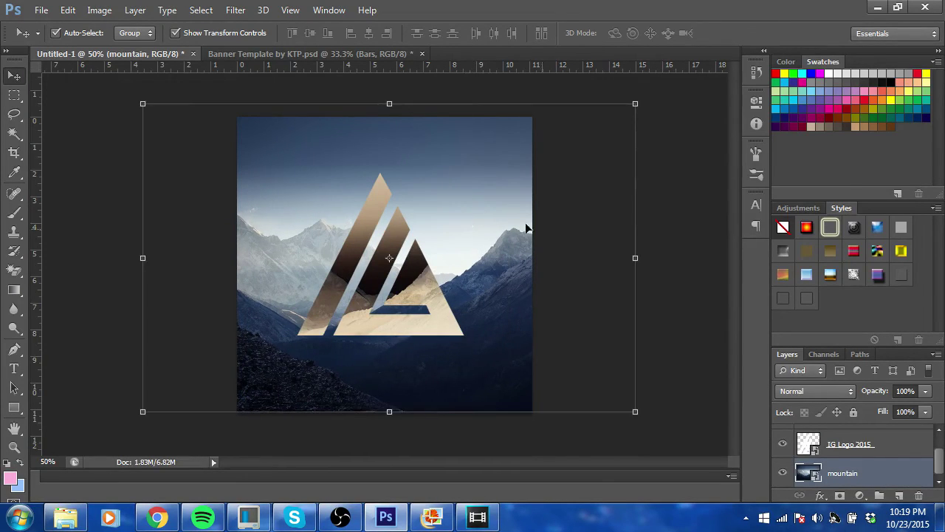
left_click(696, 260)
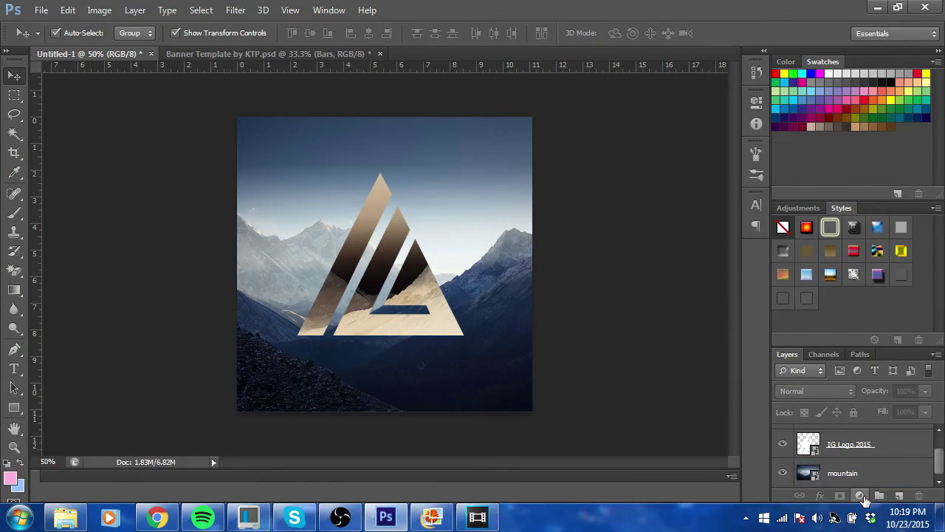